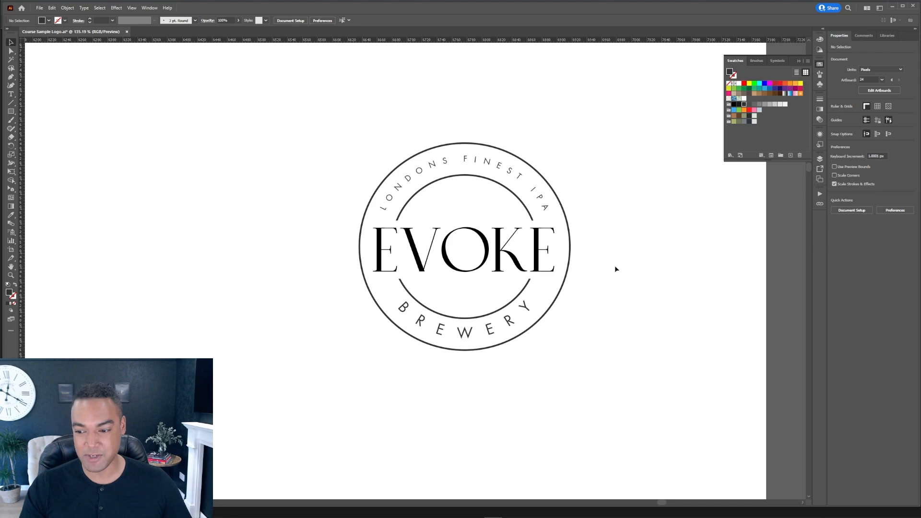
- Crop the wheat-and-hops stock image to the two-hop cluster with the stem, about 142 by 162 px
scroll(615, 268, down, 4)
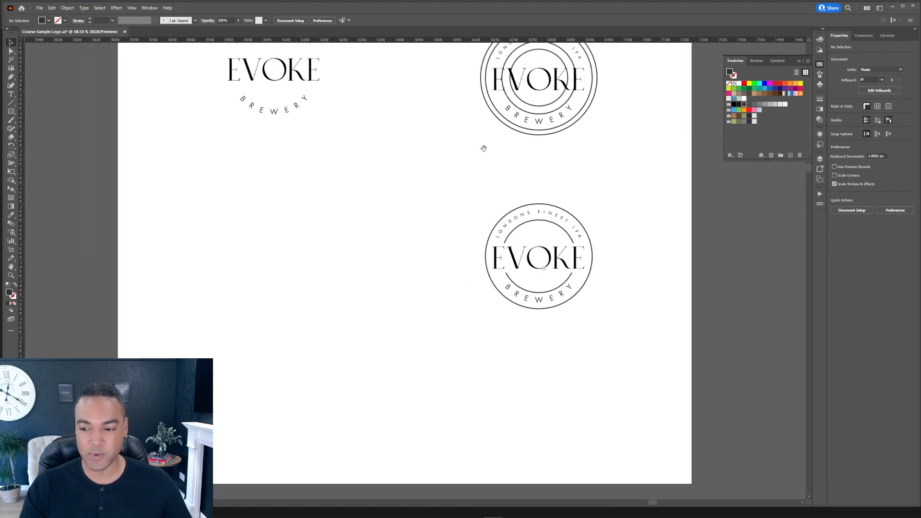
drag(490, 159, 526, 283)
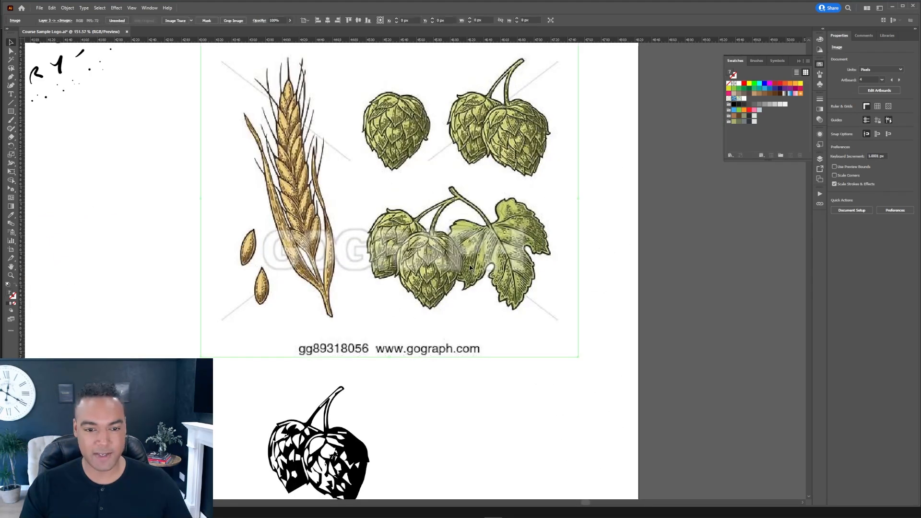
scroll(543, 247, down, 2)
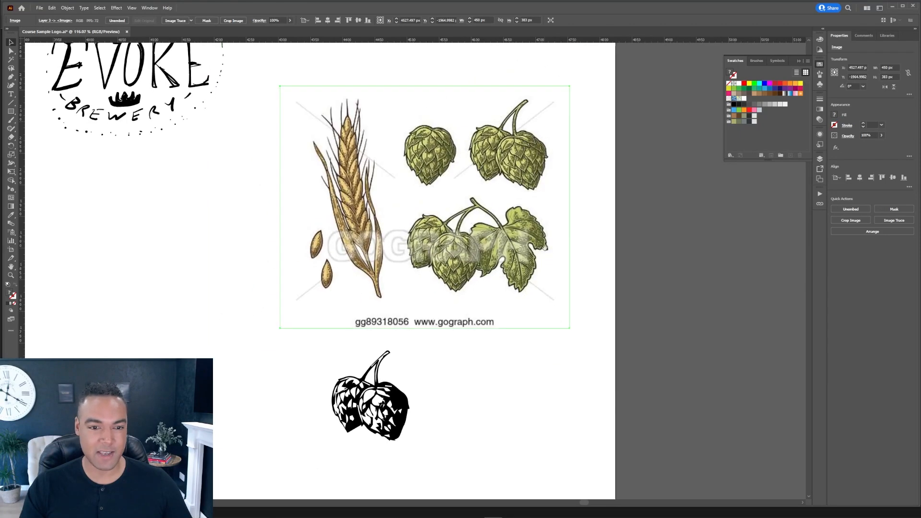
drag(543, 247, 585, 287)
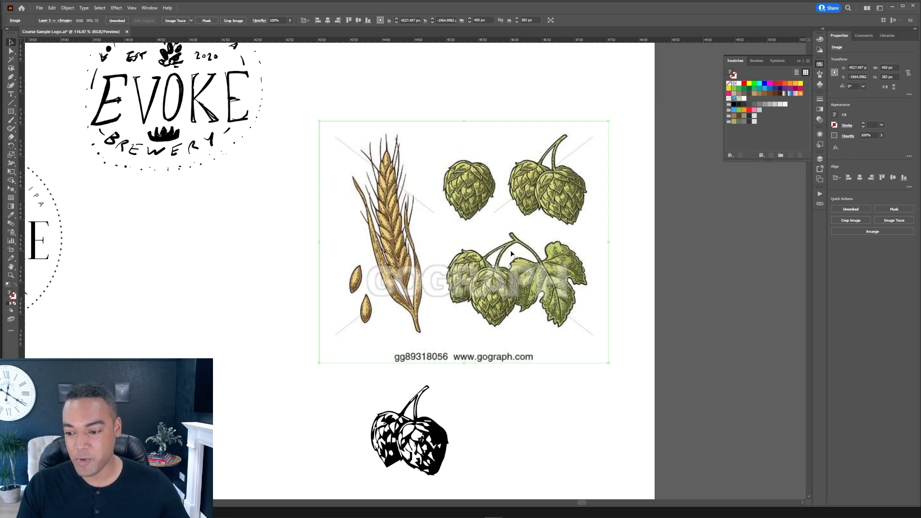
click(234, 20)
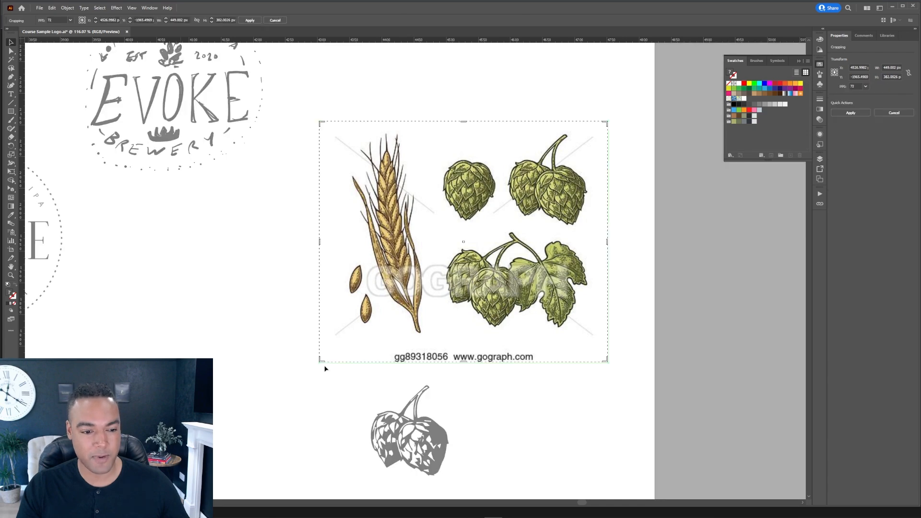
drag(321, 360, 509, 228)
drag(607, 122, 596, 127)
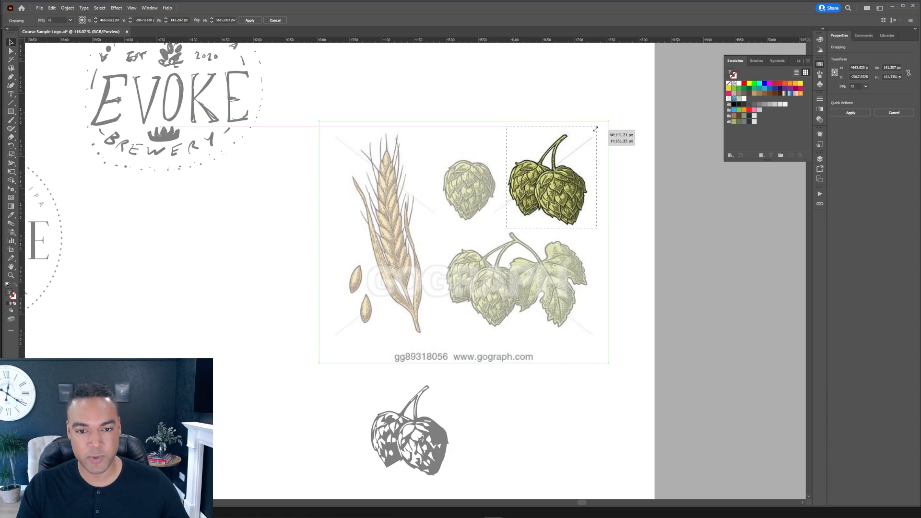
click(250, 20)
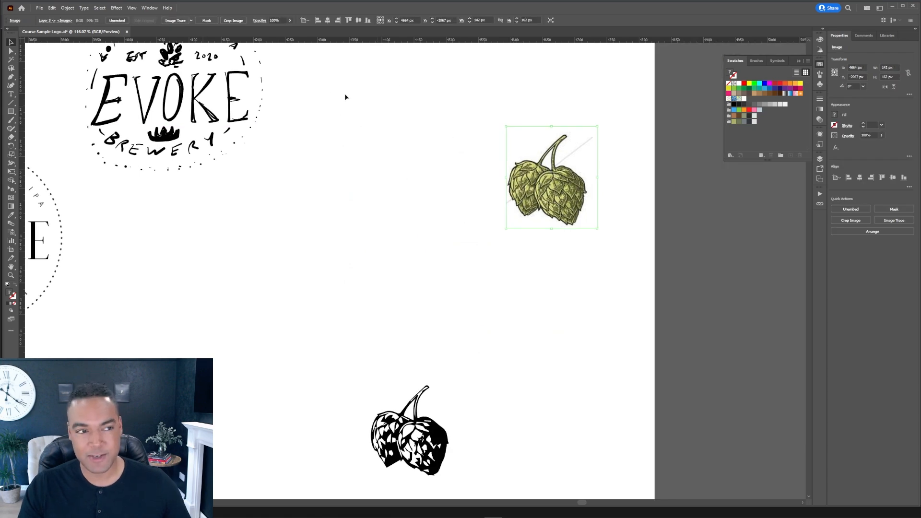
- Image-trace the cropped hops with the Black and White Logo preset and lower the threshold slightly
click(192, 21)
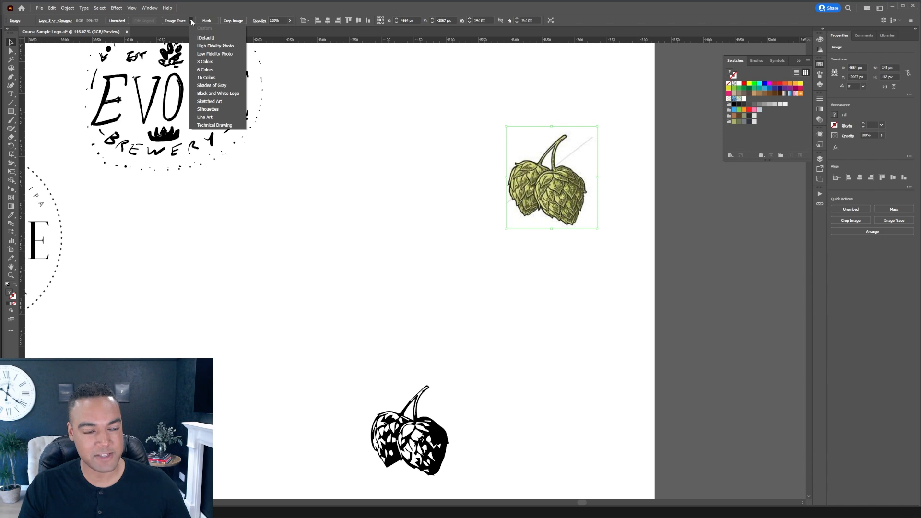
click(216, 94)
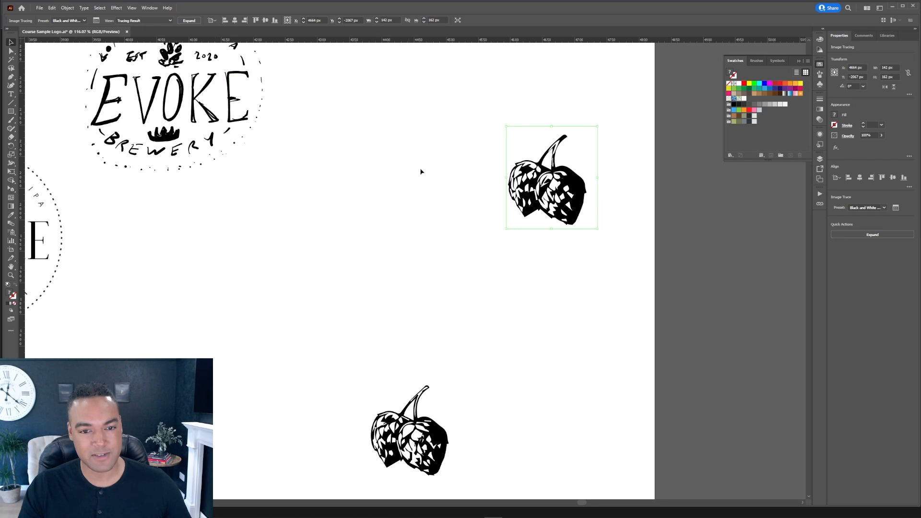
click(97, 20)
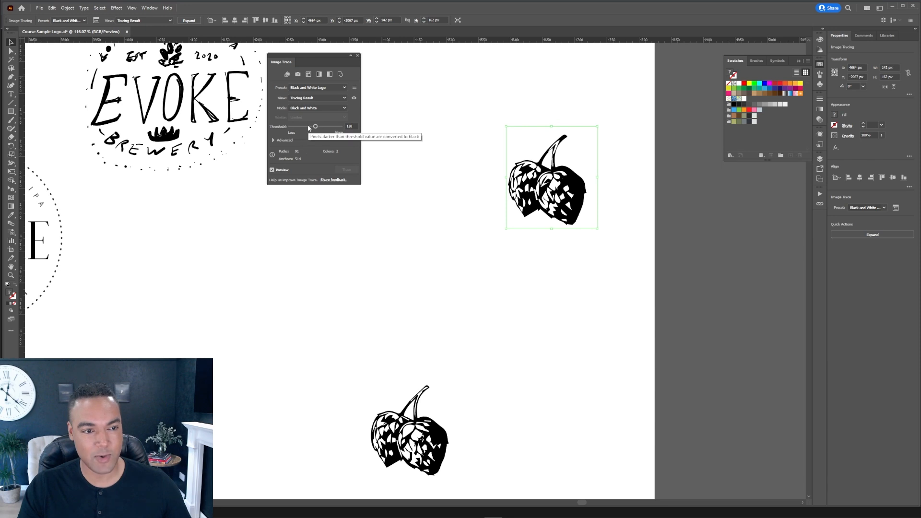
drag(303, 126, 313, 128)
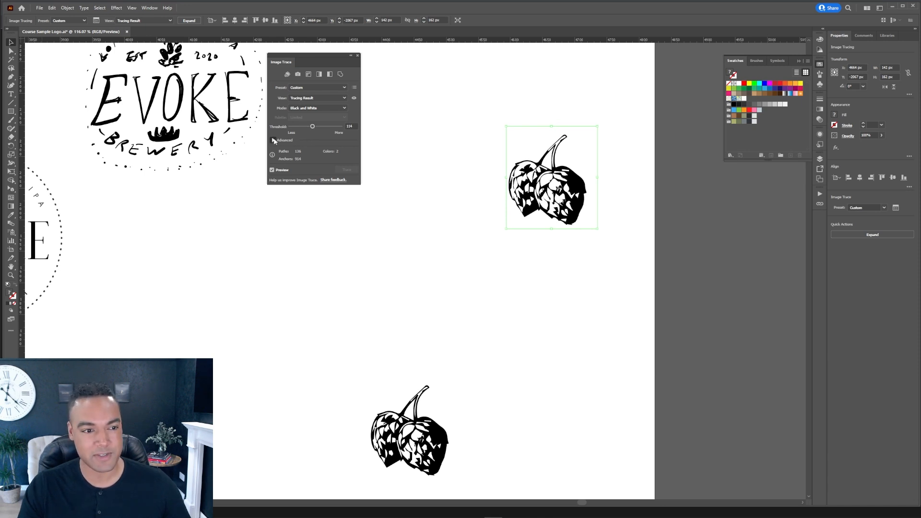
- Refine the hop tracing's advanced settings to paths 67%, corners about 28% and noise 21 px
click(273, 140)
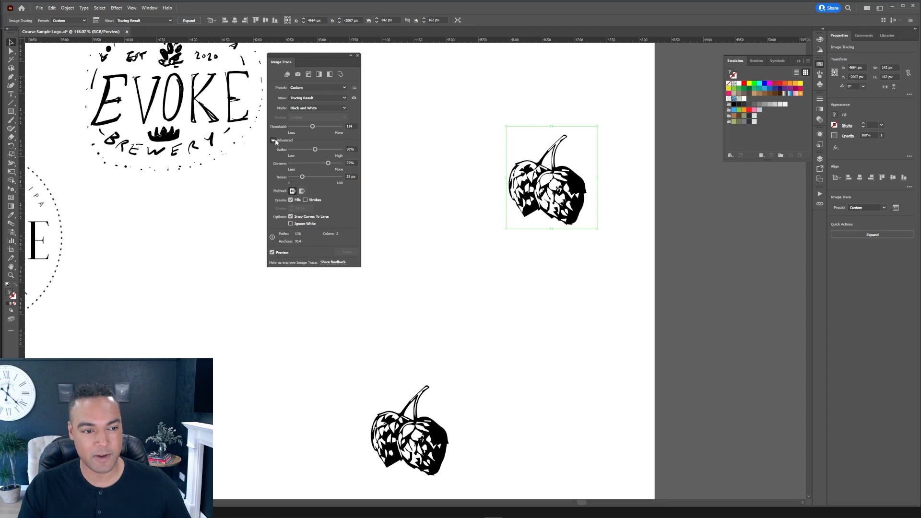
drag(315, 149, 299, 150)
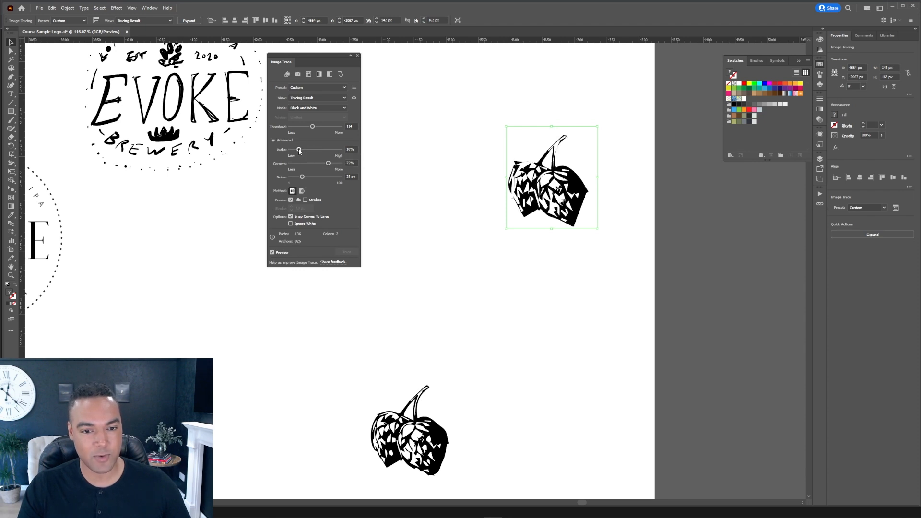
drag(298, 150, 324, 150)
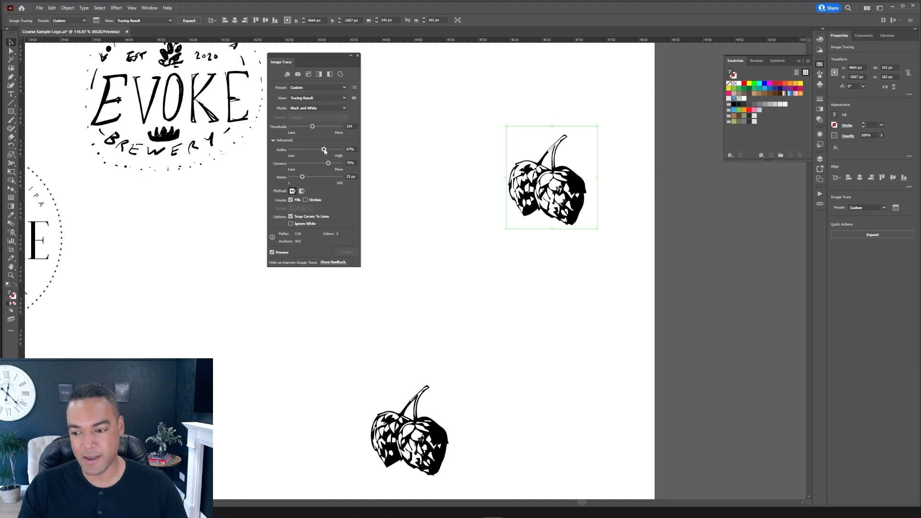
drag(309, 163, 302, 163)
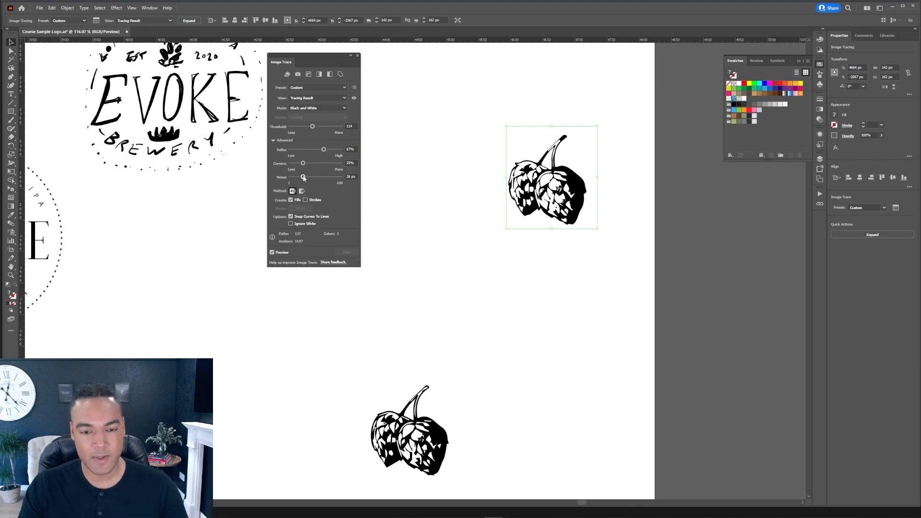
click(302, 177)
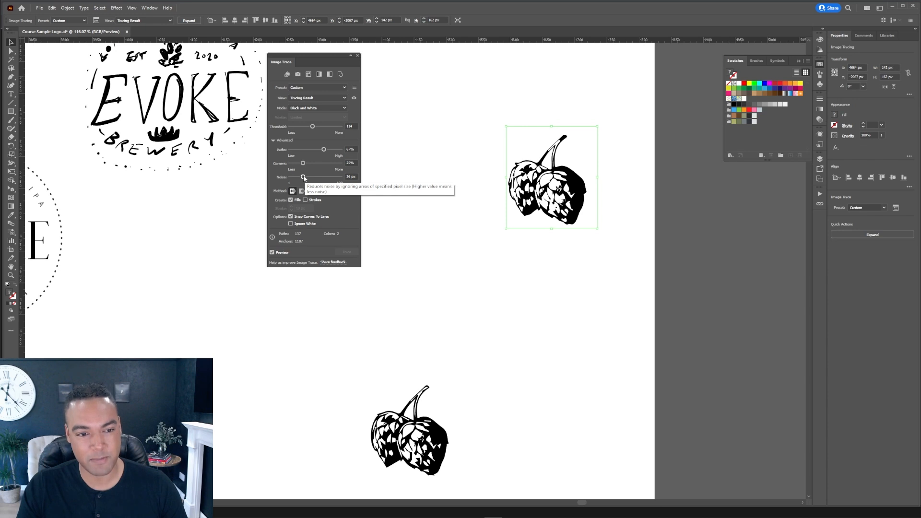
drag(303, 177, 293, 179)
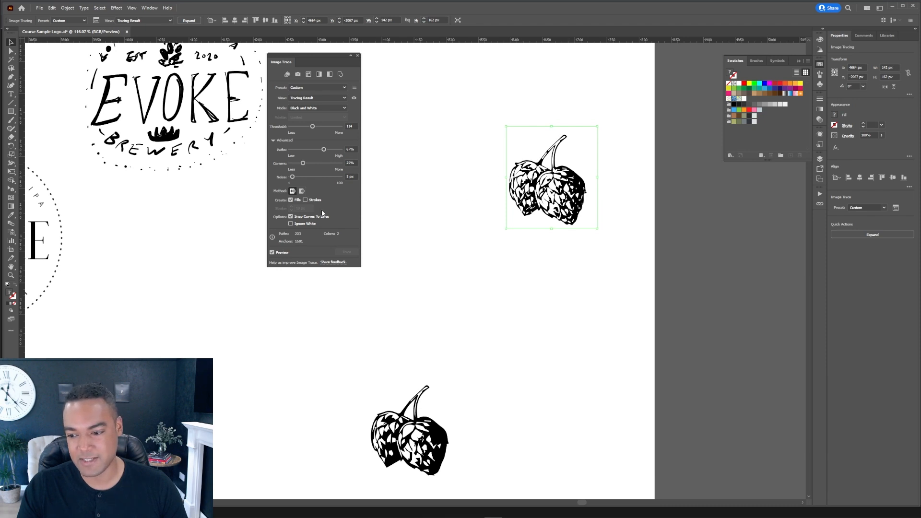
drag(292, 177, 300, 179)
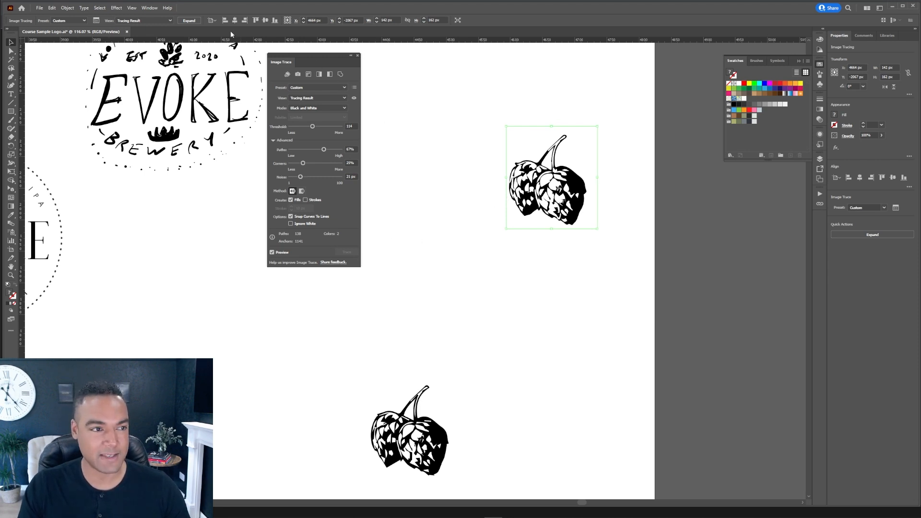
- Set the hop tracing to ignore white and expand it into vector paths
click(291, 224)
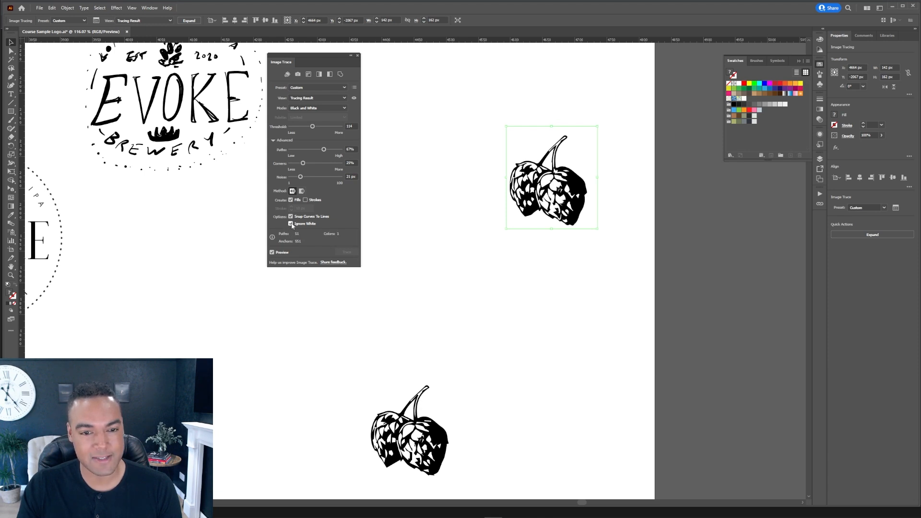
click(189, 21)
- Move the expanded hops about 103 px to the left, closer to the hand-drawn Evoke badge sketch
click(491, 230)
mouse_move(571, 214)
mouse_down()
mouse_move(586, 211)
mouse_move(451, 207)
mouse_up()
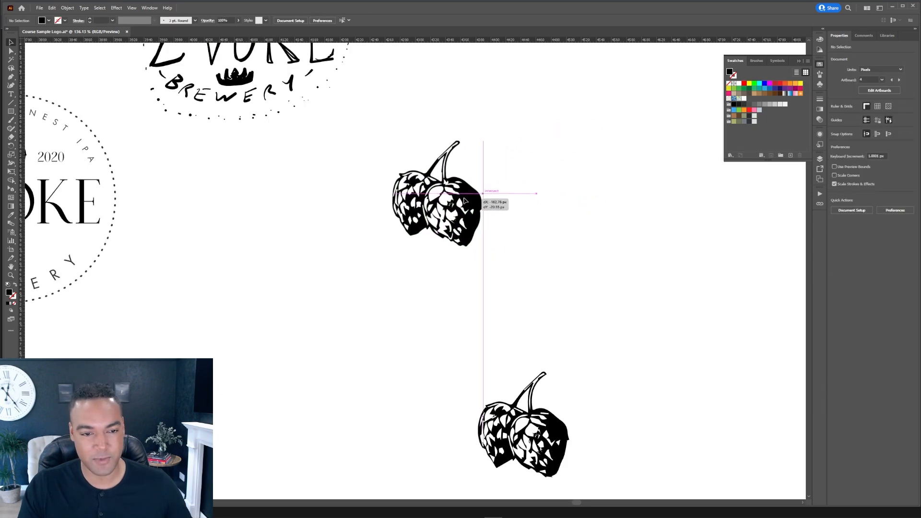
scroll(463, 261, down, 3)
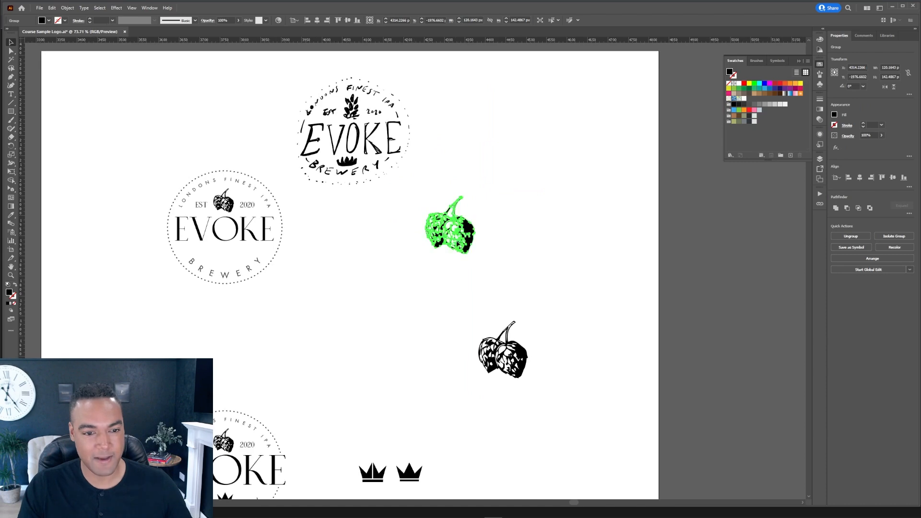
scroll(187, 223, up, 5)
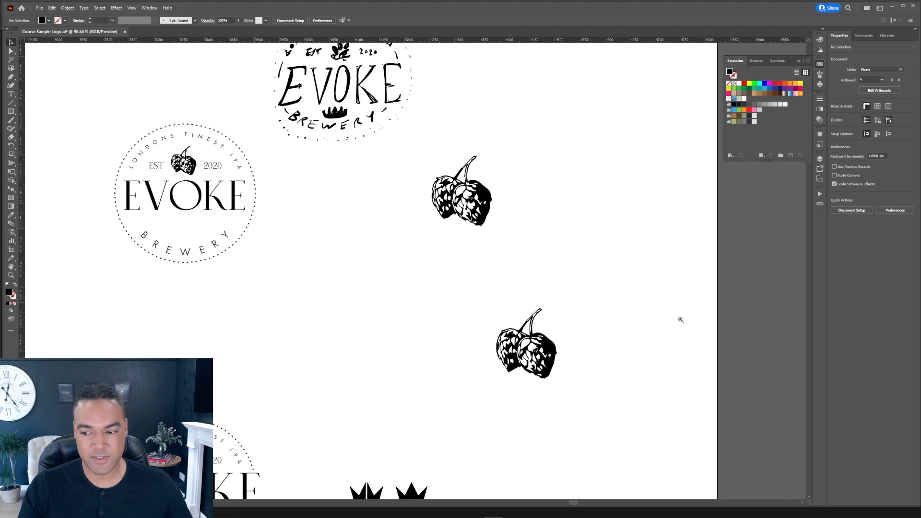
- Return to Illustrator and duplicate the lower Evoke badge's outer circle into the empty space left of the badge
scroll(626, 319, down, 2)
drag(625, 320, 294, 274)
drag(449, 283, 410, 290)
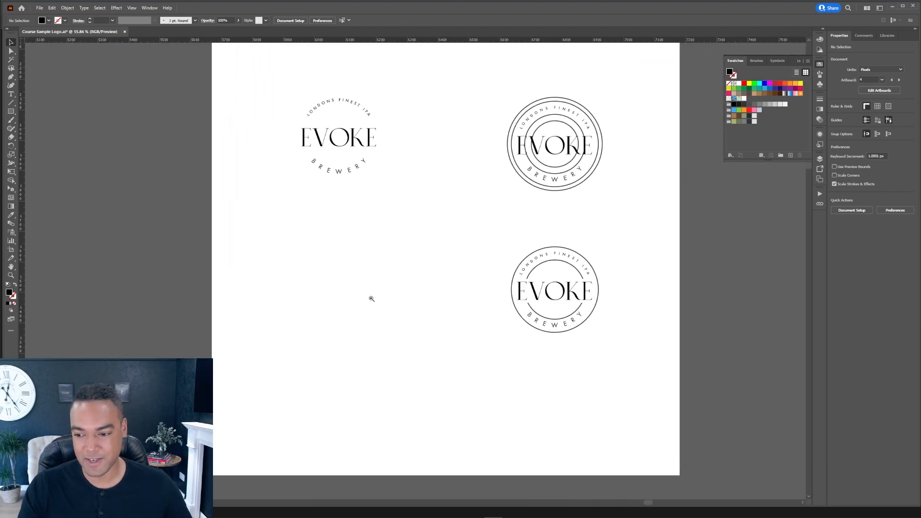
scroll(374, 298, up, 3)
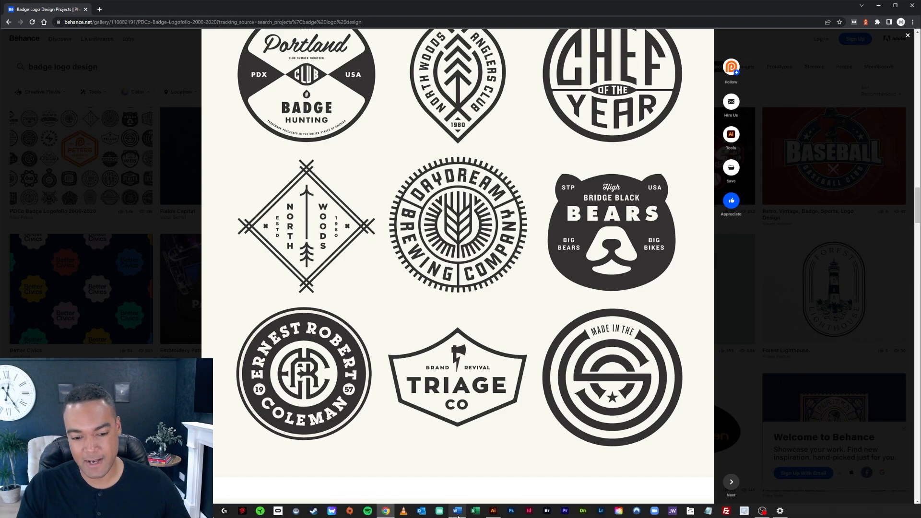
click(492, 511)
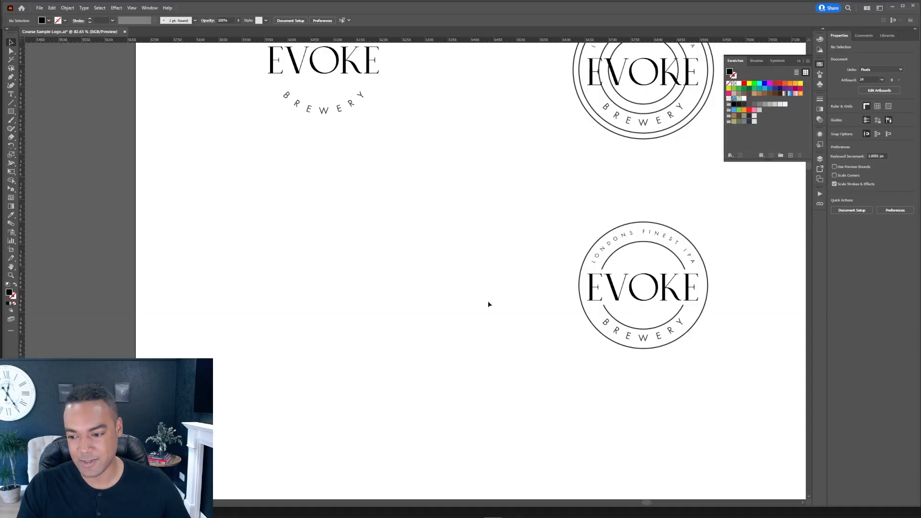
drag(606, 231, 310, 232)
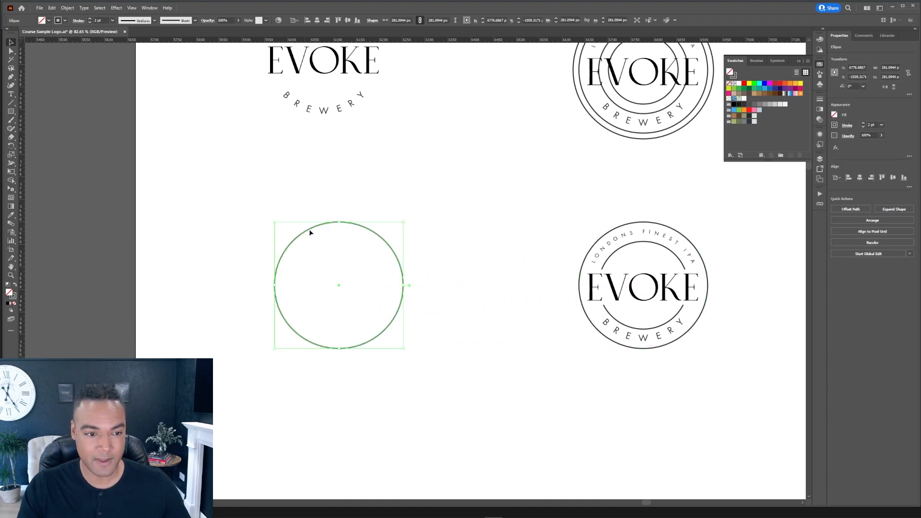
click(455, 256)
scroll(368, 293, up, 5)
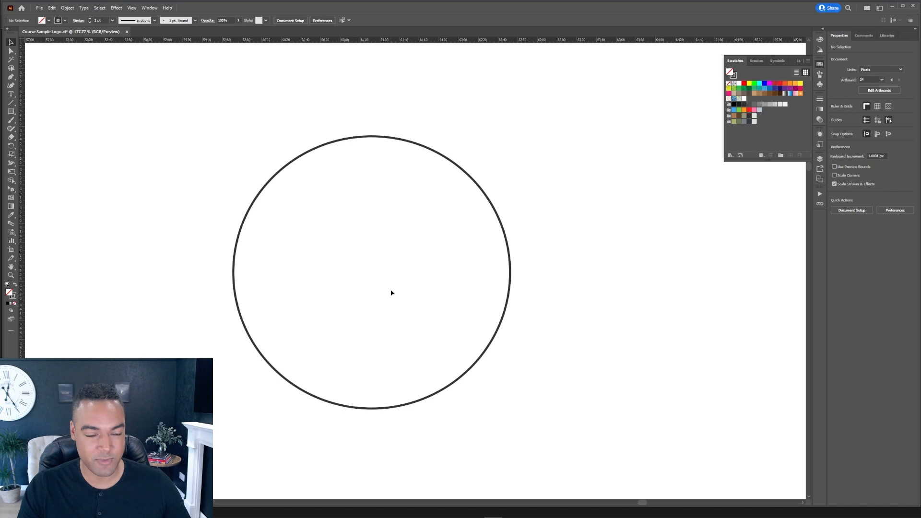
- Draw a vertical line segment about 14 px long inside the circle and move it up near the circle's top edge
drag(11, 102, 56, 104)
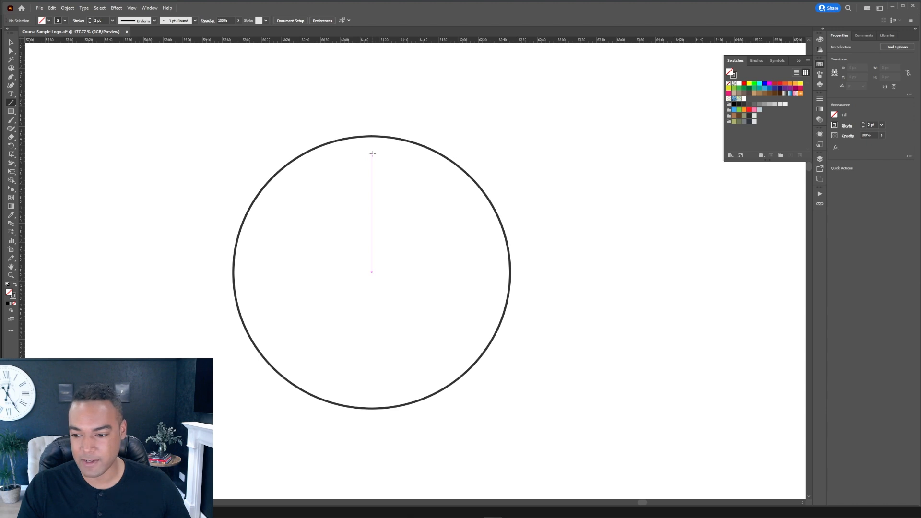
drag(372, 152, 372, 167)
key(v)
click(388, 180)
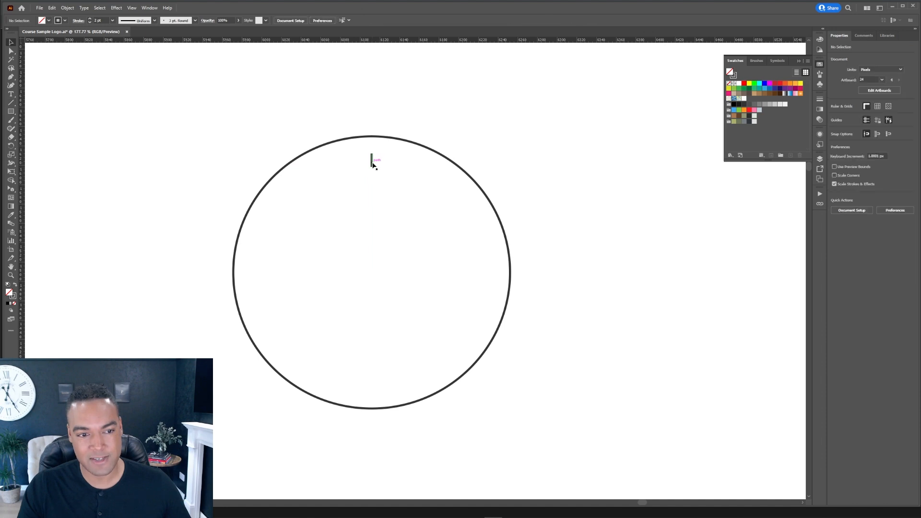
drag(372, 165, 374, 154)
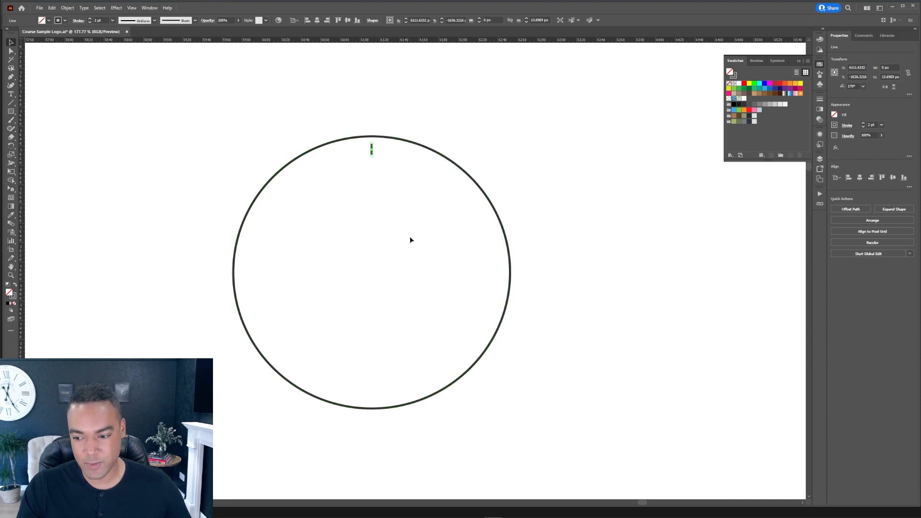
- Mark the duplicated circle's centre with a vertical line segment about 5 px long
key(r)
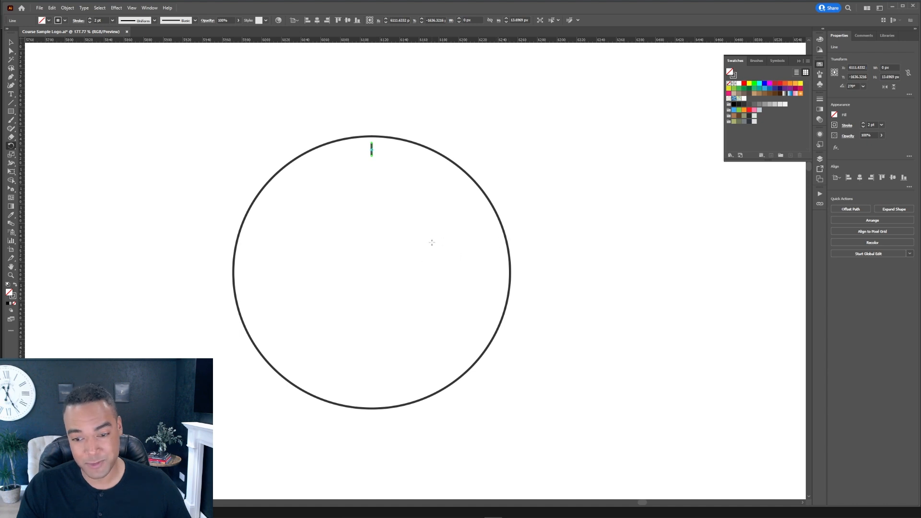
key(v)
click(486, 199)
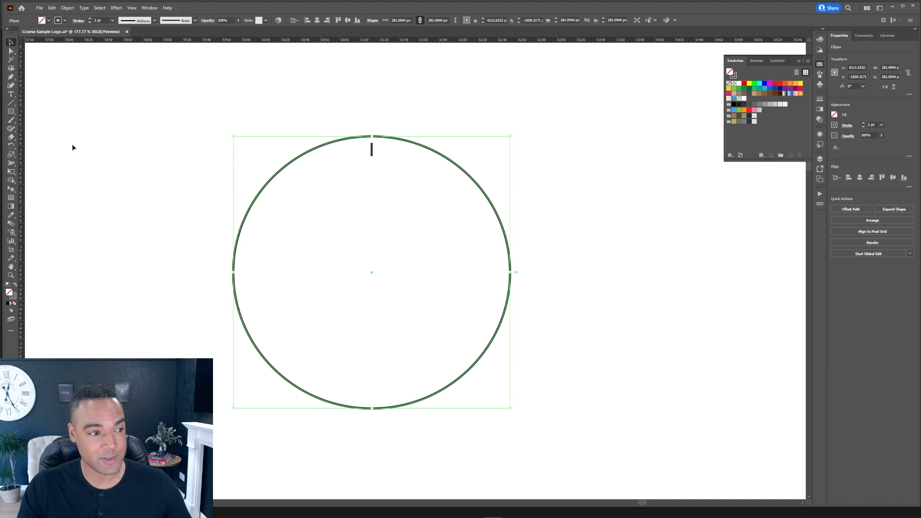
click(11, 113)
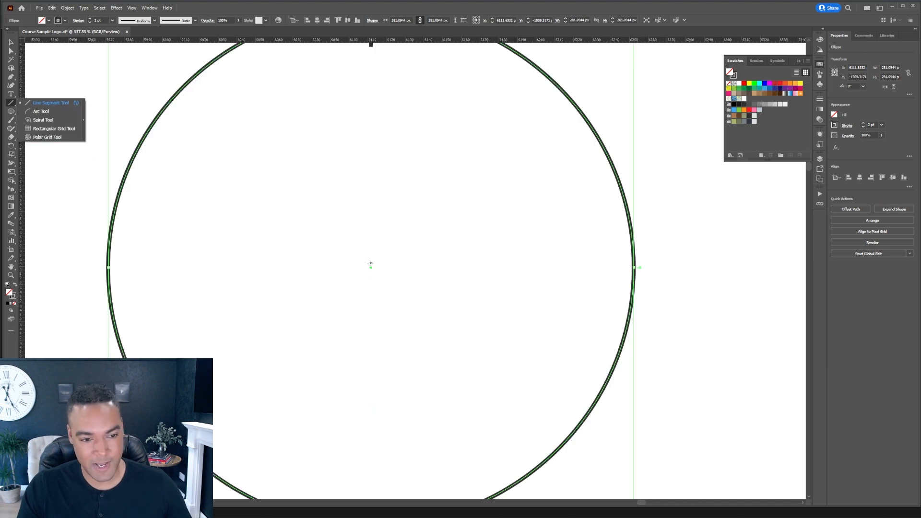
drag(370, 263, 372, 272)
key(v)
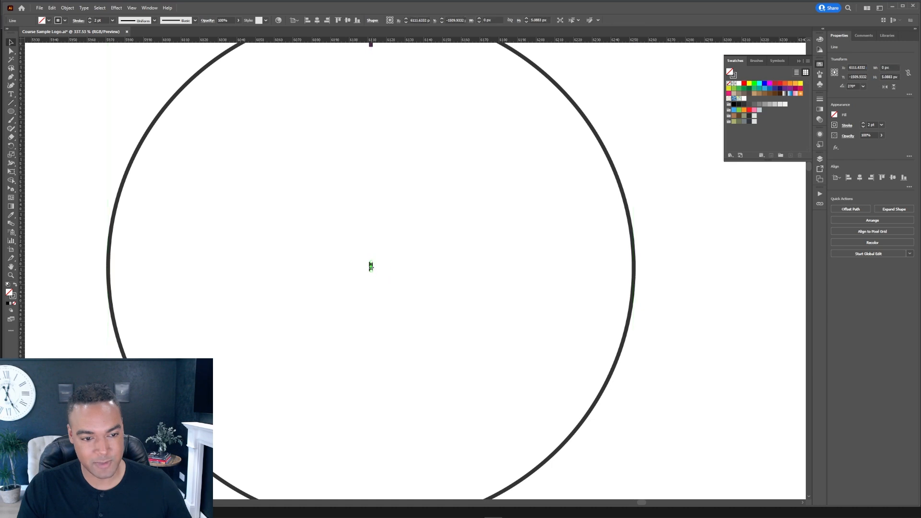
click(449, 259)
drag(472, 246, 443, 250)
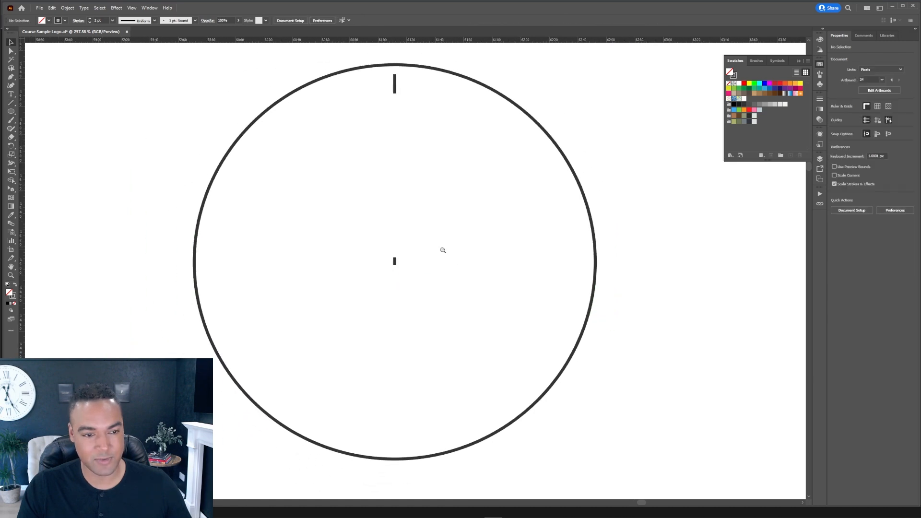
- Rotate a copy of the line near the circle's top by -15° around the centre mark
click(394, 84)
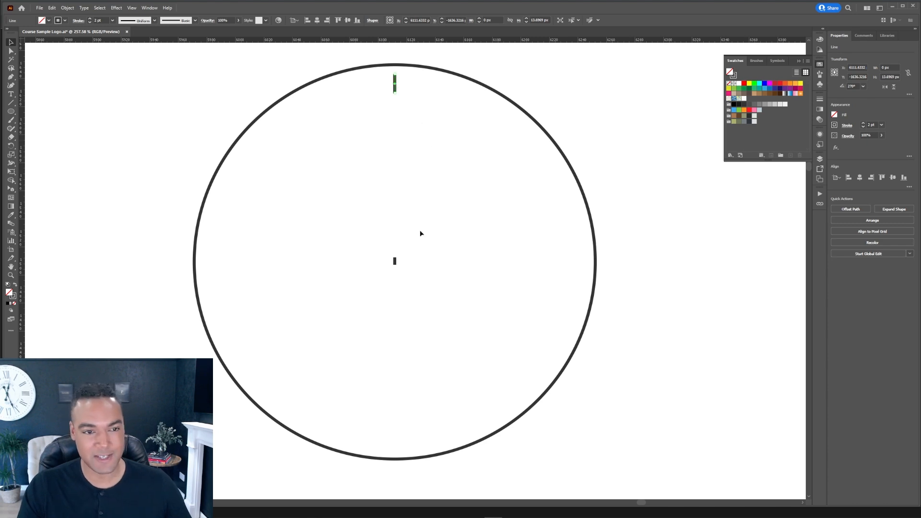
key(r)
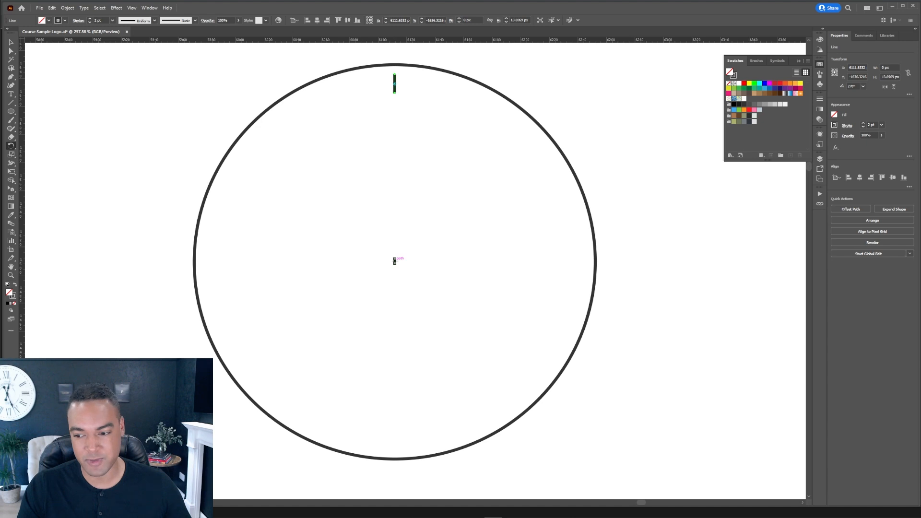
click(394, 261)
drag(395, 84, 442, 90)
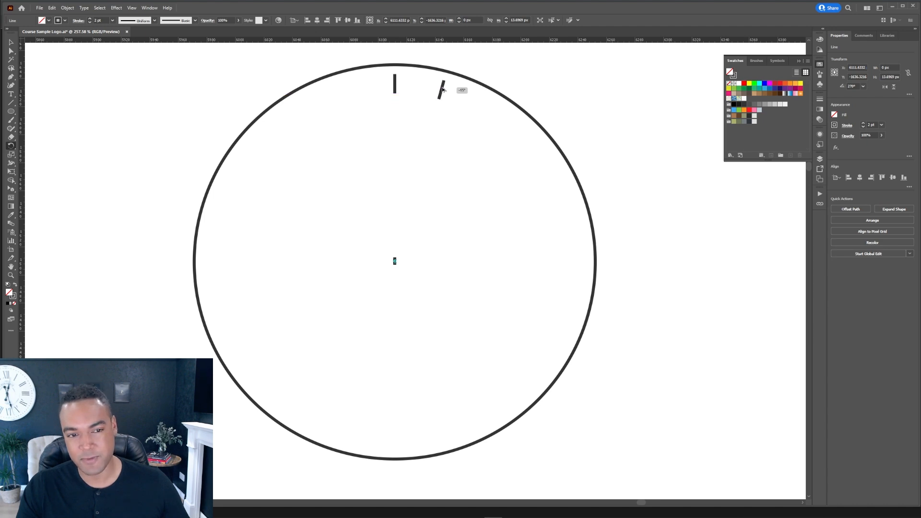
drag(442, 89, 443, 91)
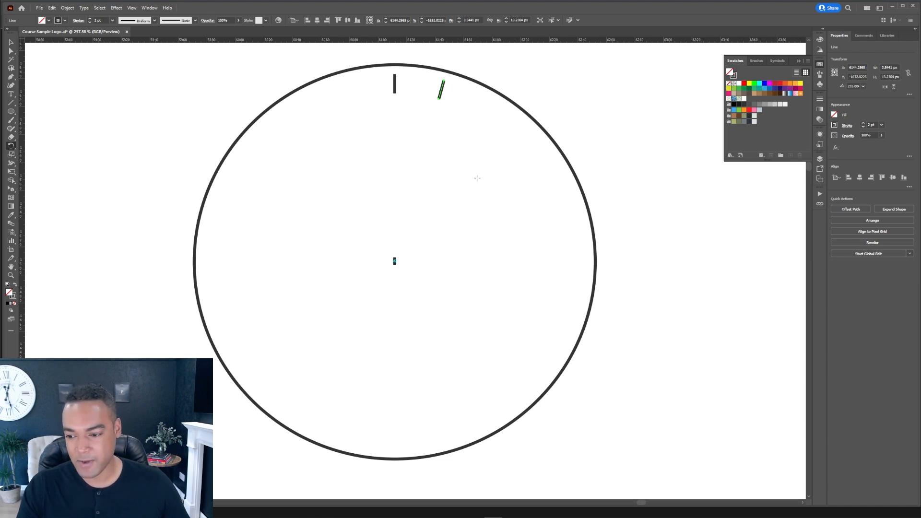
- Repeat the rotated copy until lines at 15° spacing run all the way around the inside of the circle
key(ctrl+d)
key(ctrl+d)
key(ctrl+d)
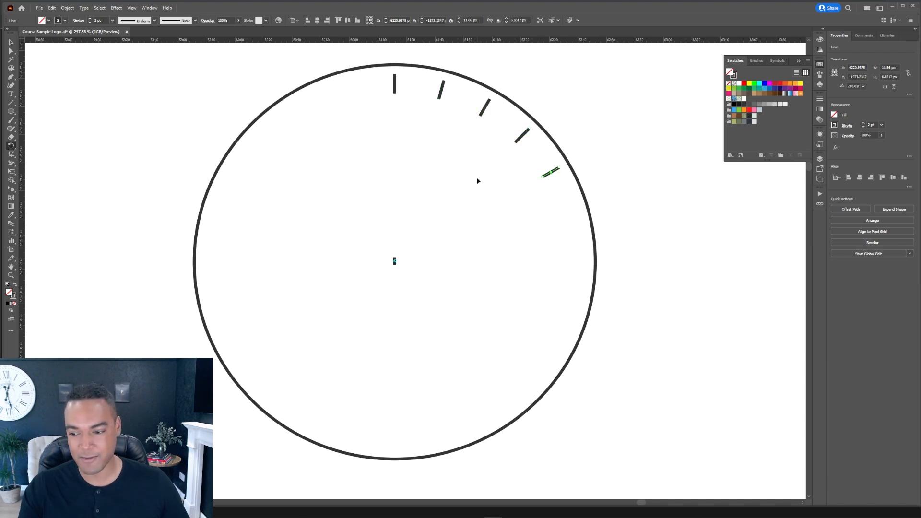
key(ctrl+d)
key(ctrl+d)
key(ctrl+d)
key(ctrl+d)
key(ctrl+d)
key(ctrl+d)
key(ctrl+d)
key(ctrl+d)
key(ctrl+d)
key(ctrl+d)
key(ctrl+d)
key(ctrl+d)
key(ctrl+d)
key(ctrl+d)
key(ctrl+d)
key(ctrl+d)
key(ctrl+d)
key(ctrl+d)
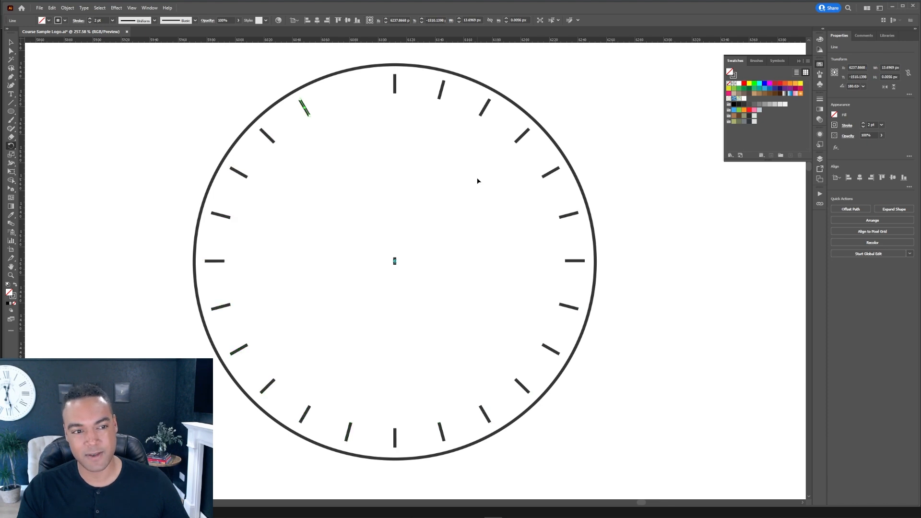
key(ctrl+d)
- Delete the short mark at the circle's centre
key(v)
click(526, 169)
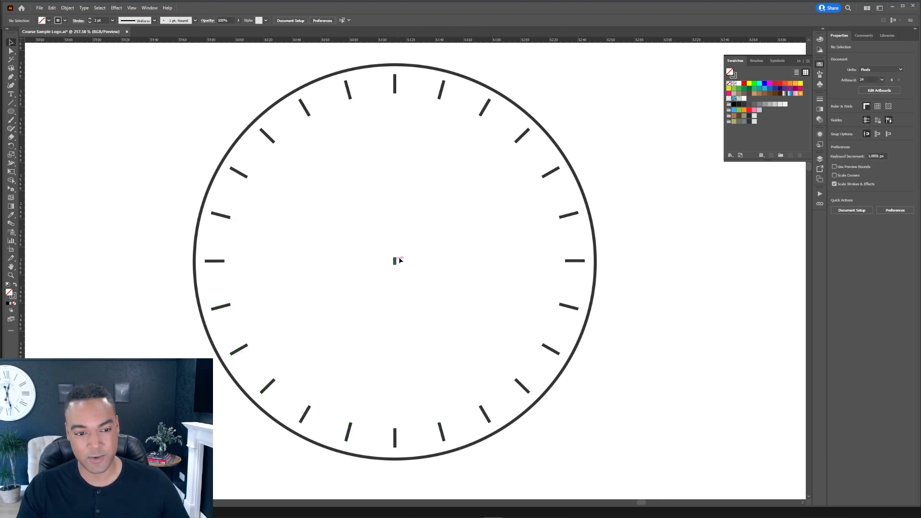
click(394, 261)
key(Delete)
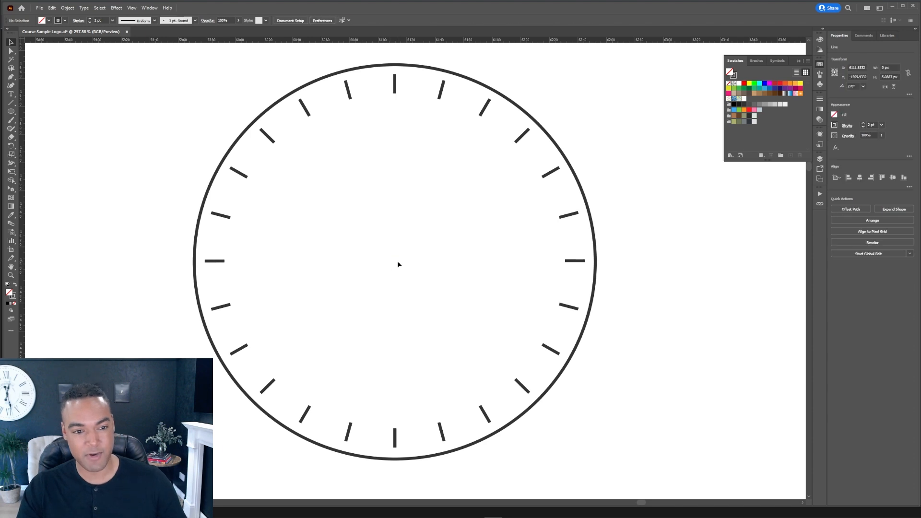
- Select all the radial lines without the outer circle and rotate a copy of them midway into the gaps using Free Transform
drag(638, 67, 187, 451)
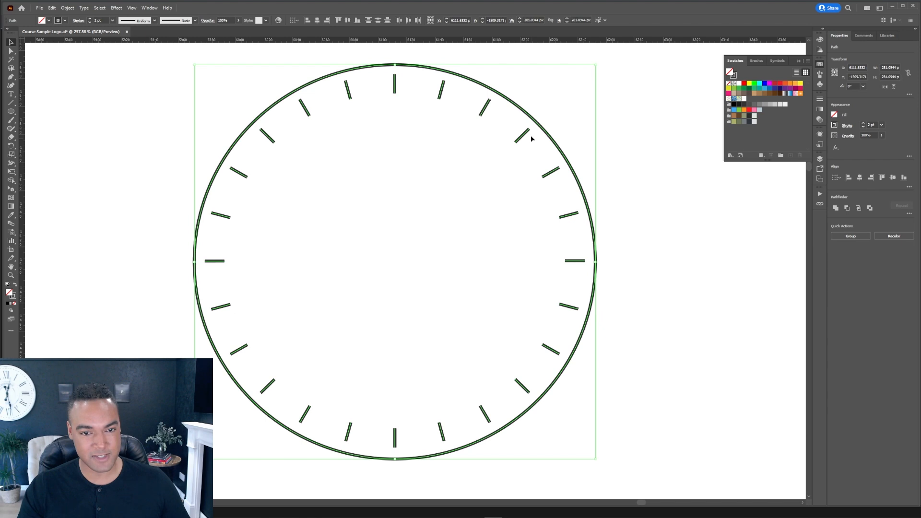
shift+click(545, 134)
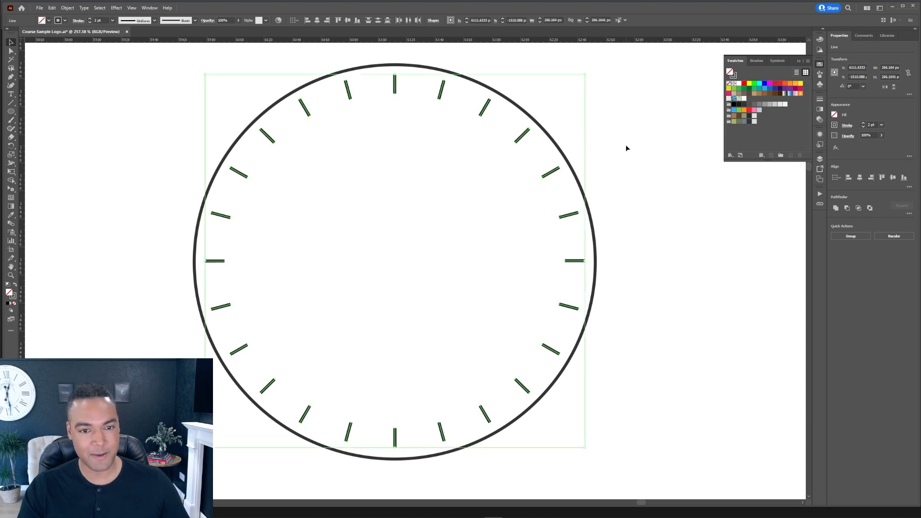
key(e)
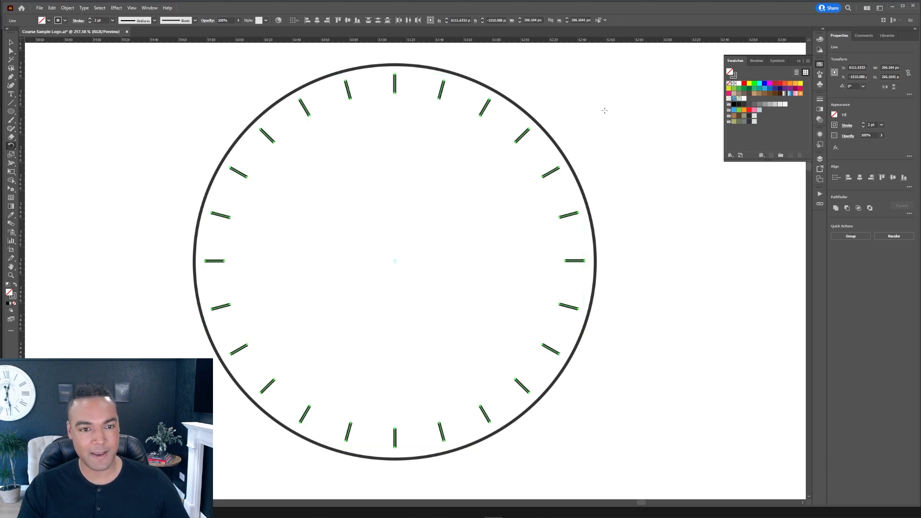
drag(600, 87, 633, 106)
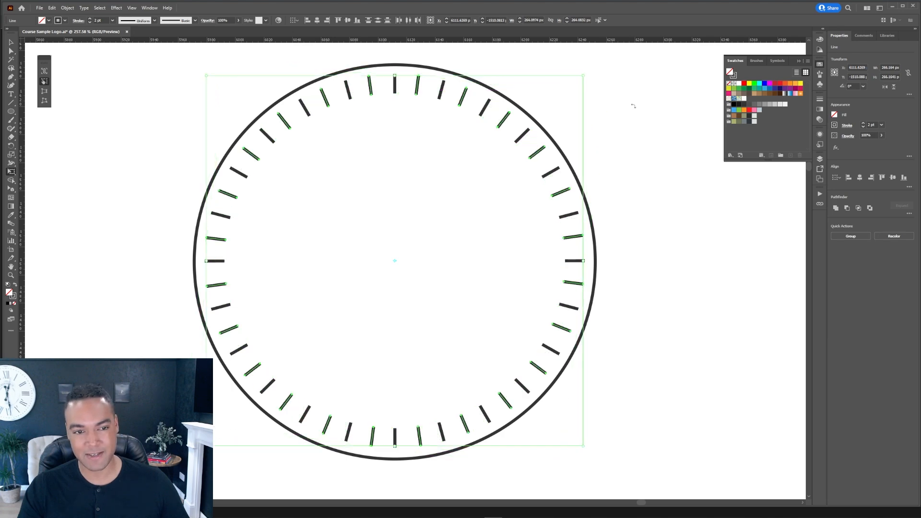
drag(594, 76, 596, 78)
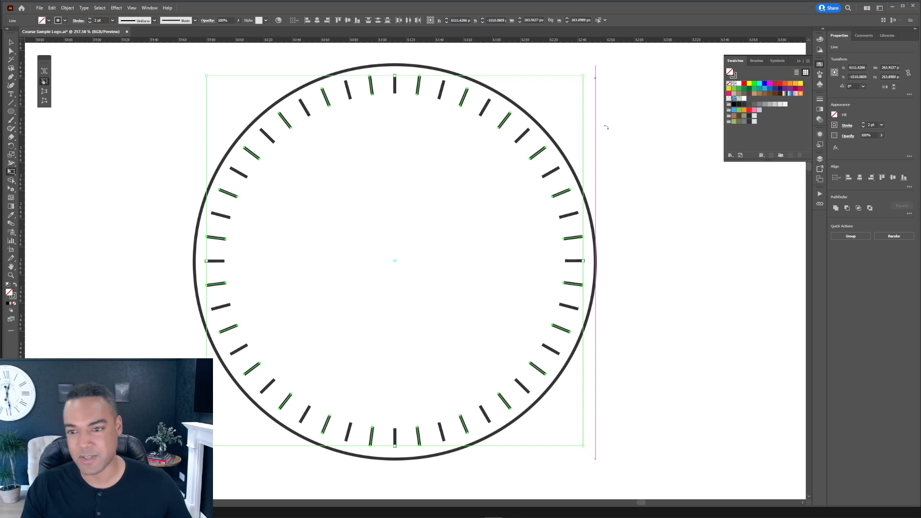
- Set the stroke weight of the copied in-between lines to 4 pt and deselect them
click(863, 123)
click(863, 123)
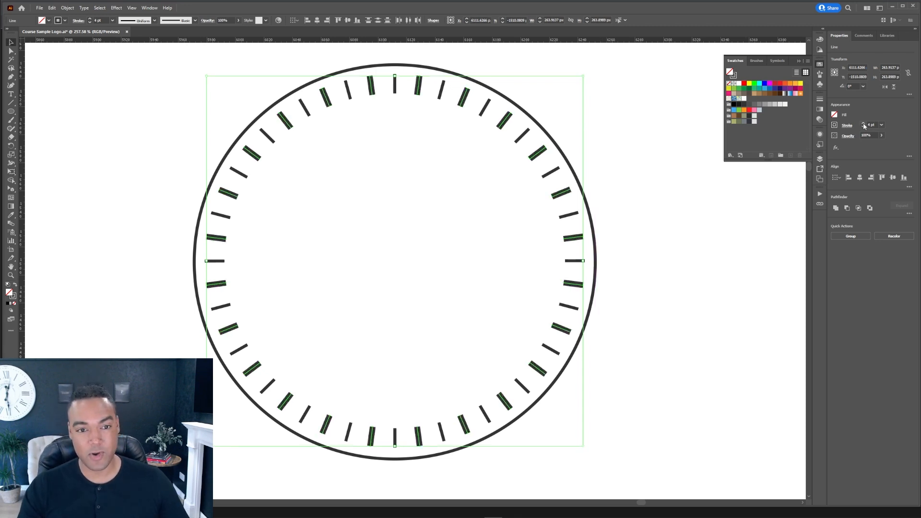
click(606, 195)
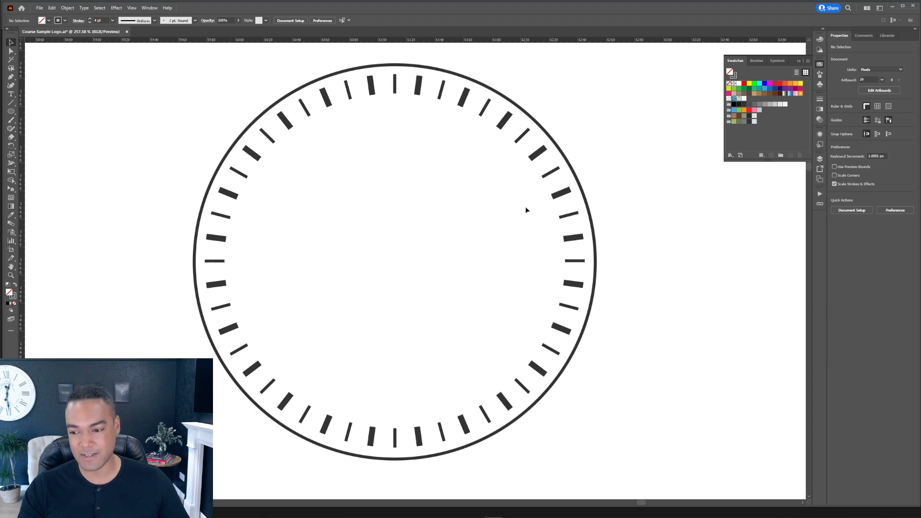
- Centre the EVOKE lettering inside the ring of radial lines
click(560, 154)
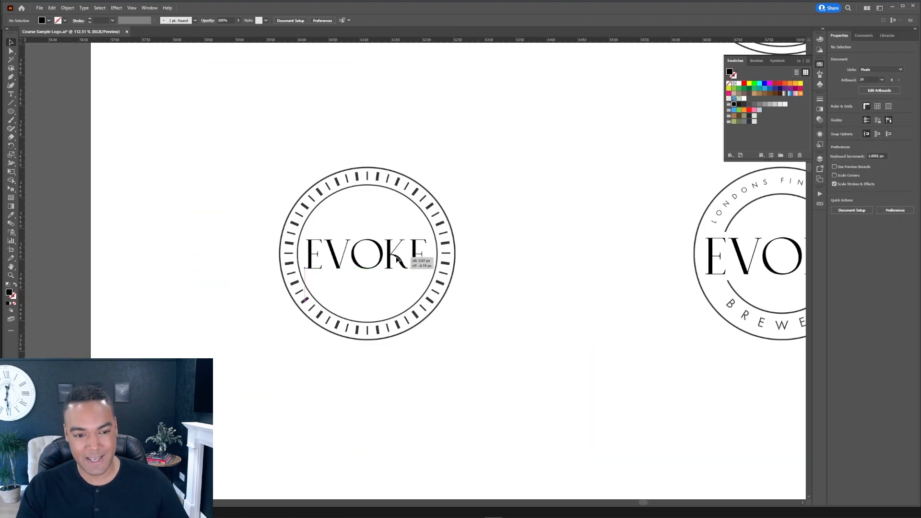
click(399, 259)
click(502, 214)
drag(397, 257, 431, 255)
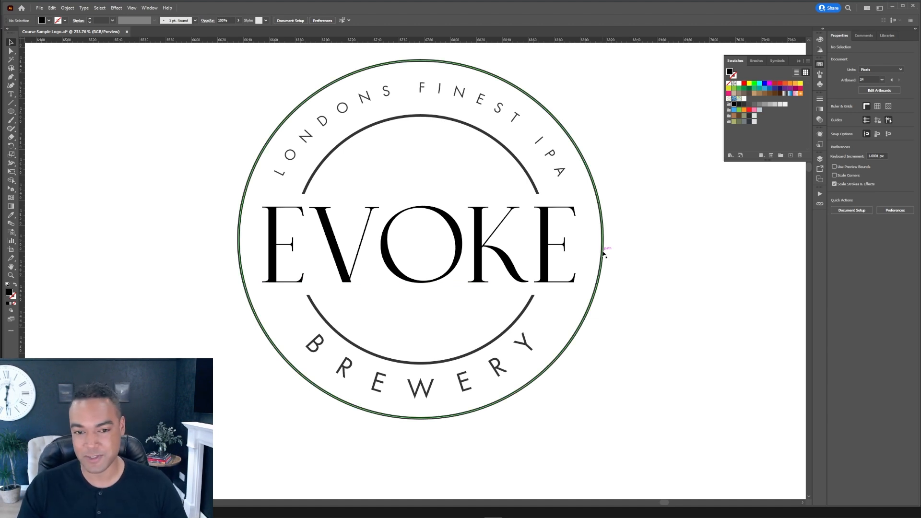
- Give the Evoke Brewery badge's outer circle a dashed stroke with a 1 pt dash and an 8 pt gap
click(556, 120)
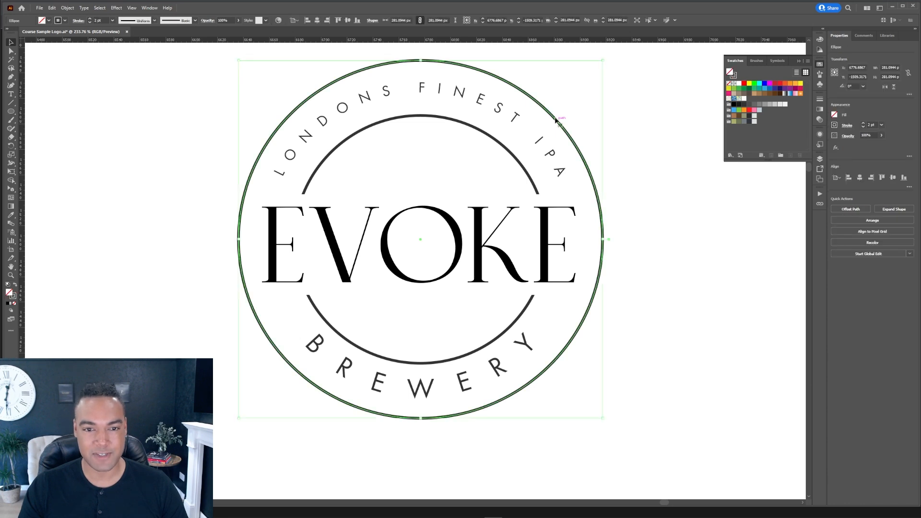
click(848, 126)
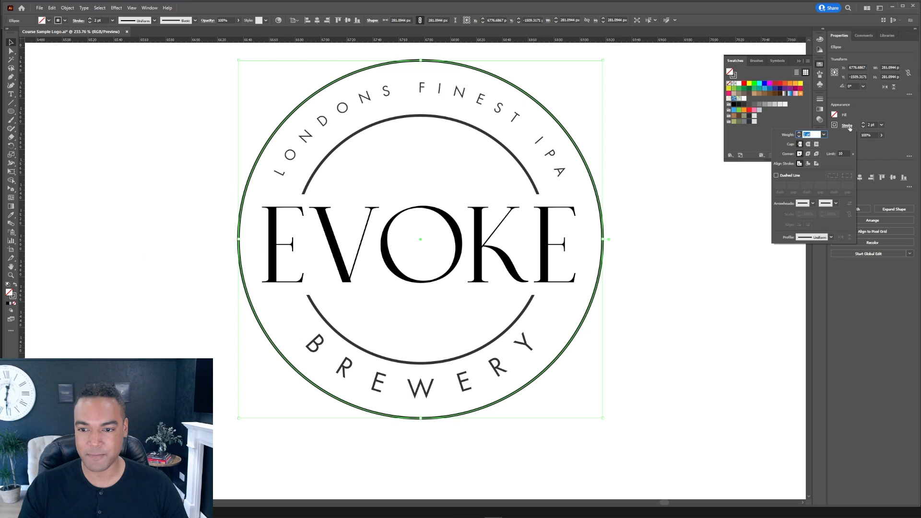
click(777, 176)
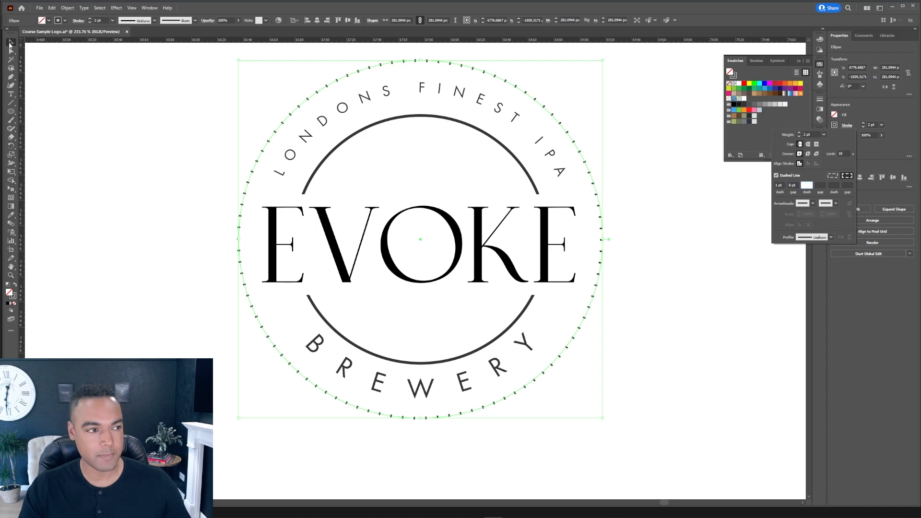
click(416, 159)
click(605, 178)
- Inspect the dashes up close and apply a round cap to the outer circle's dashed stroke
scroll(624, 212, up, 10)
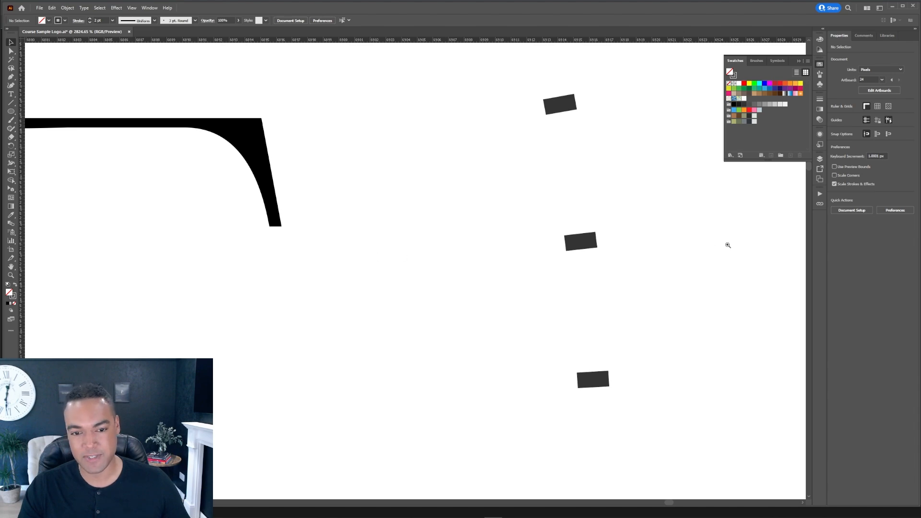
scroll(720, 245, down, 10)
drag(629, 229, 621, 229)
click(618, 230)
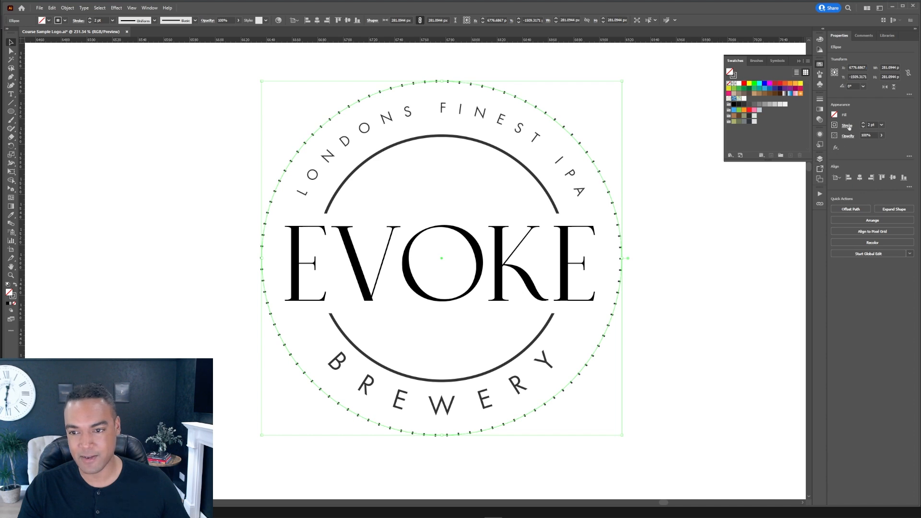
click(849, 126)
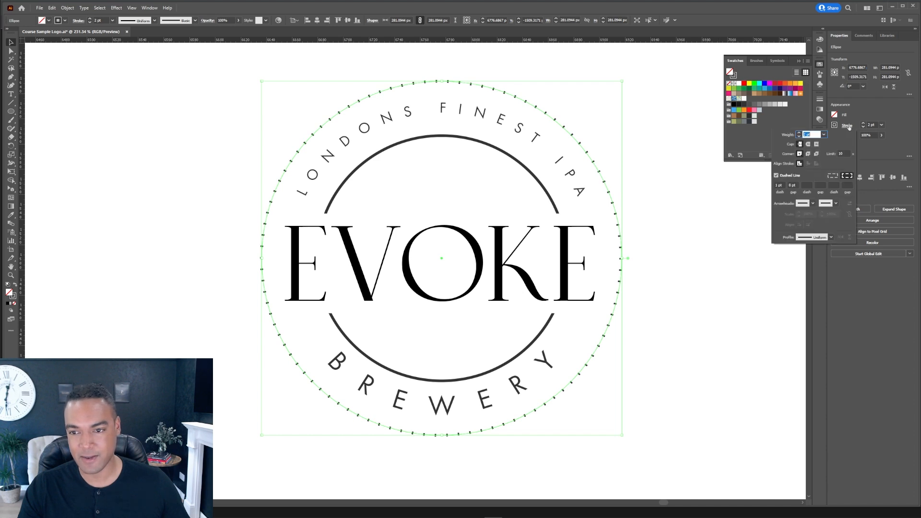
click(807, 145)
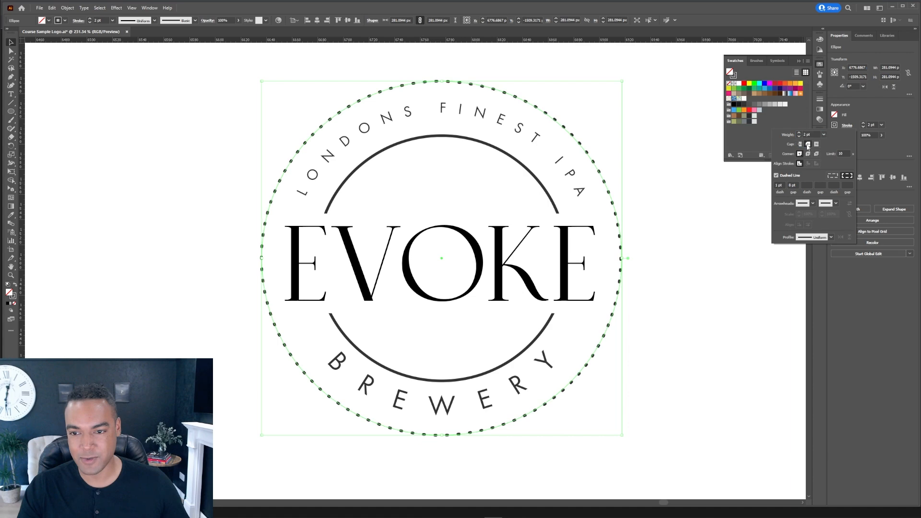
click(683, 203)
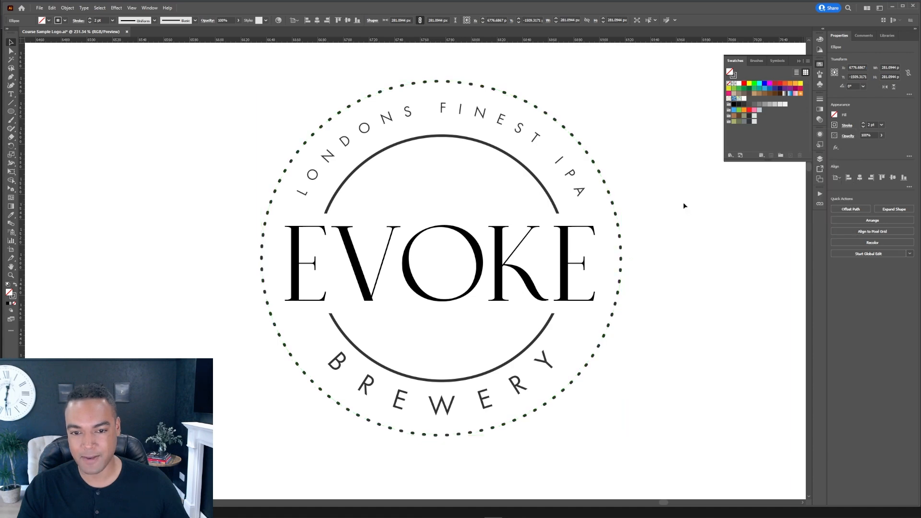
- Set the dash length of the outer circle's stroke to 0 pt to form round dots, and check the dotted ring
drag(623, 210, 787, 200)
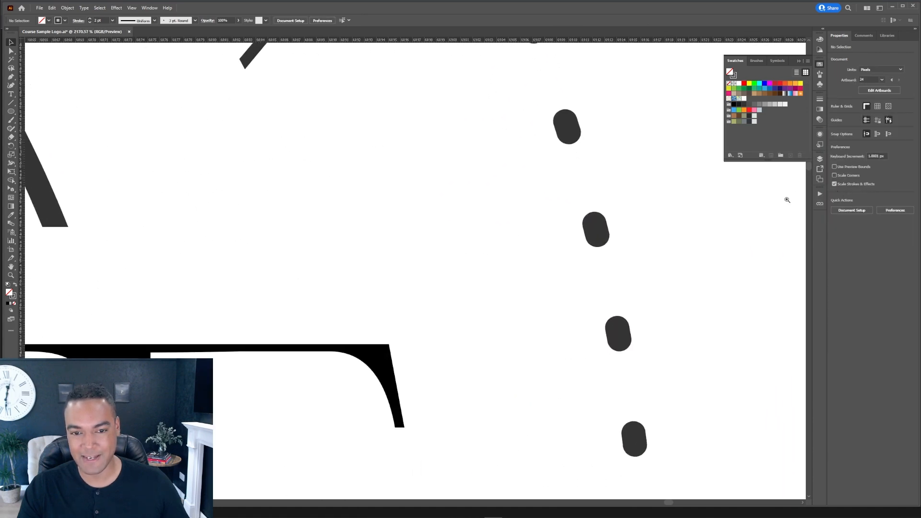
drag(719, 247, 619, 244)
click(673, 242)
click(847, 125)
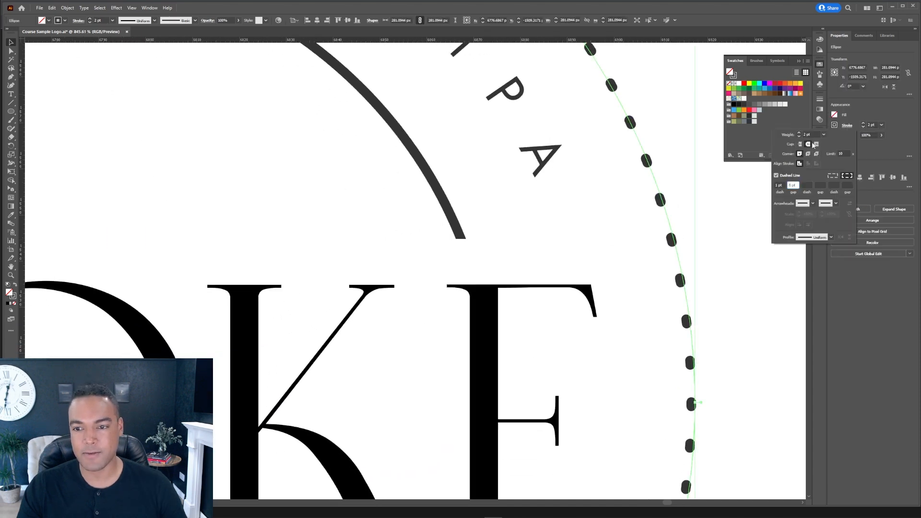
click(782, 185)
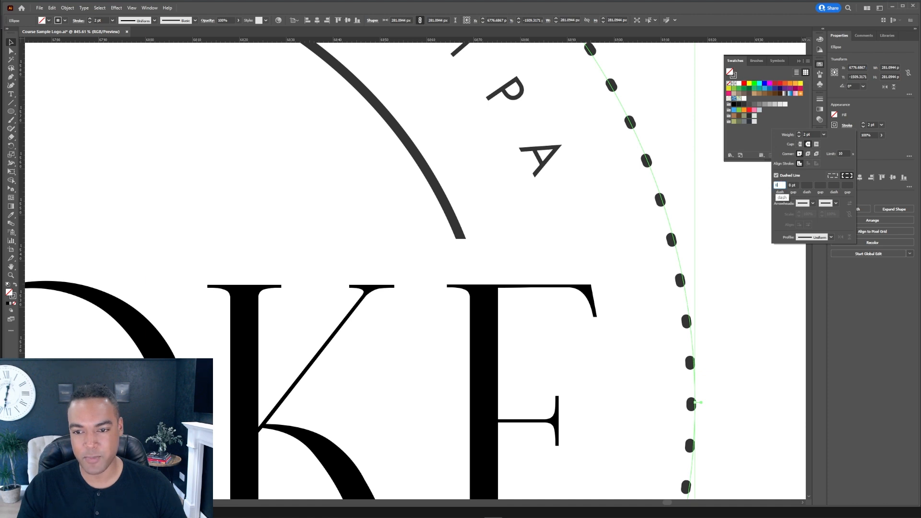
click(793, 185)
click(717, 208)
drag(682, 230, 787, 237)
drag(652, 211, 633, 230)
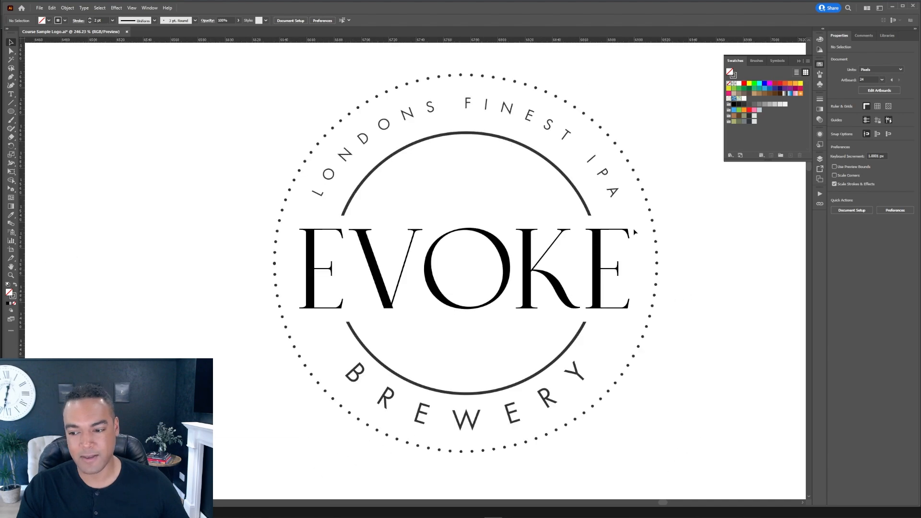